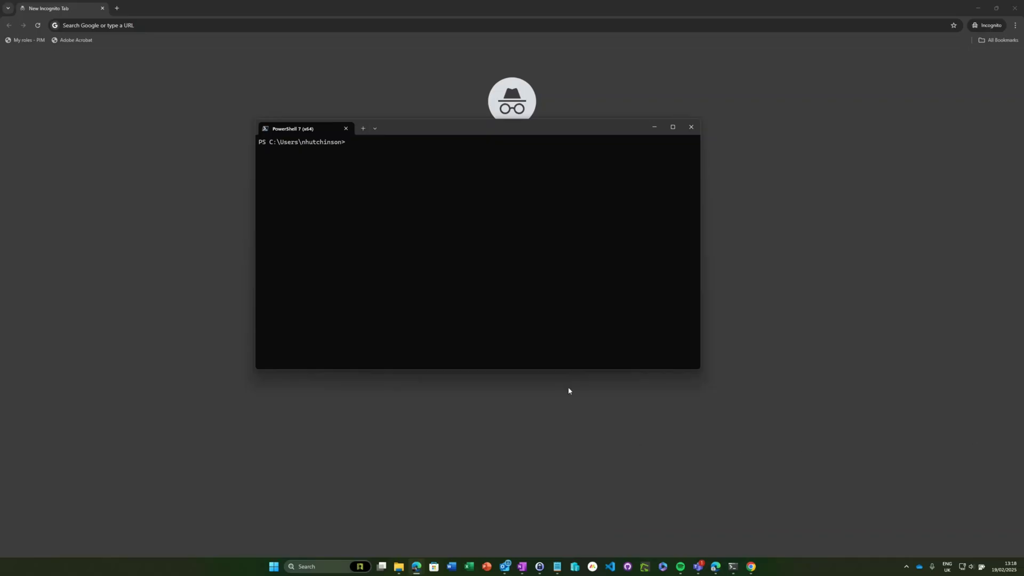
Run az login --use-device-code and copy the microsoft.com/devicelogin address into incognito Chrome.
left_click(520, 274)
type("az login --use-device-code")
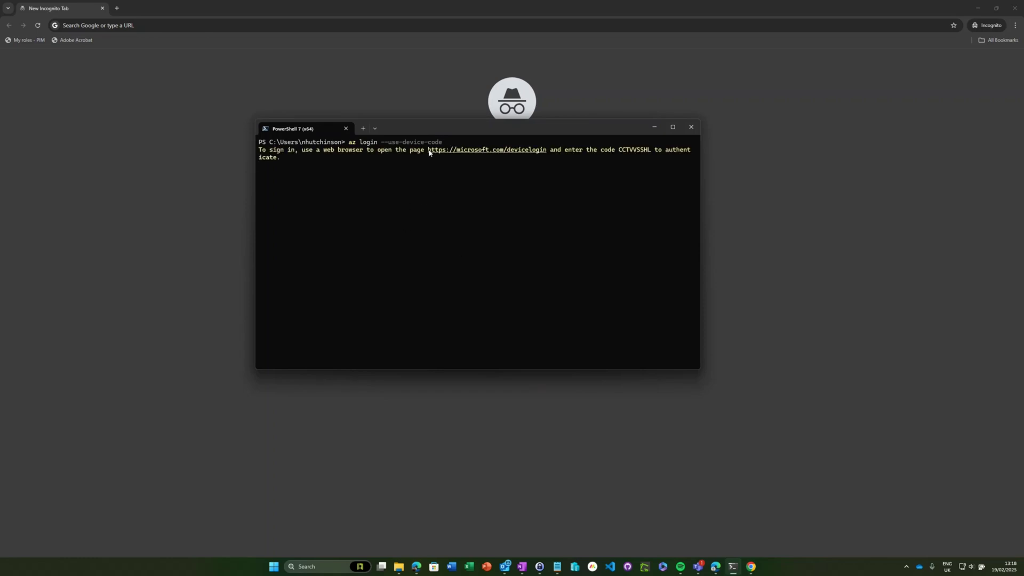
left_click_drag(440, 153, 517, 151)
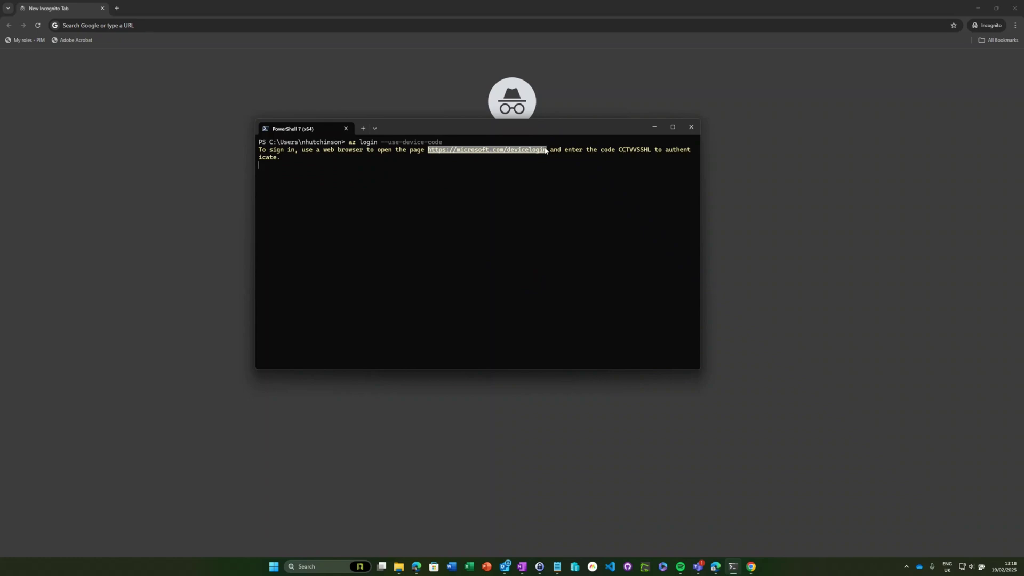
key("ctrl+c")
left_click(459, 27)
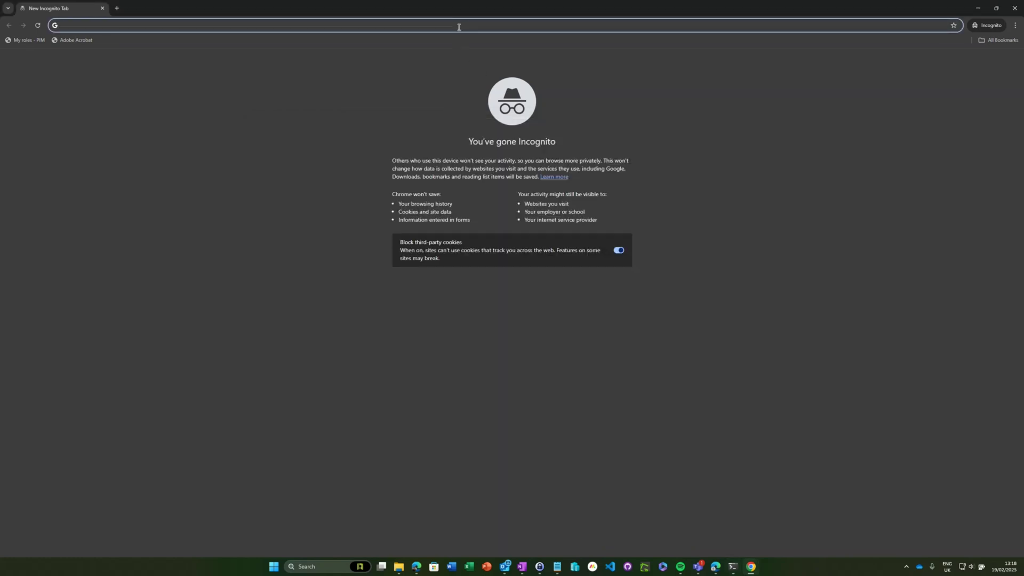
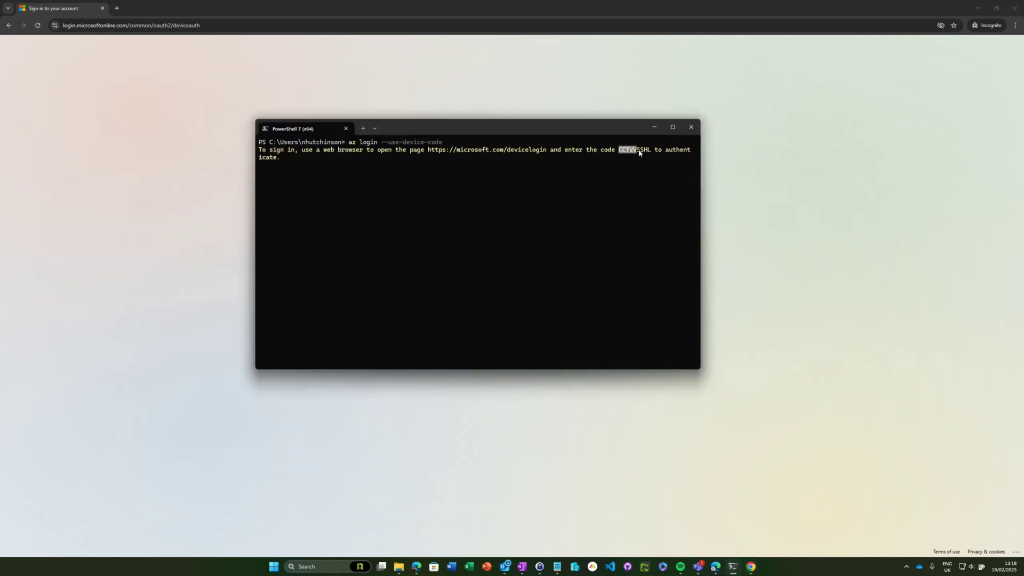
Copy the device login code from PowerShell and bring up the browser's code-entry page.
key("ctrl+c")
left_click(816, 195)
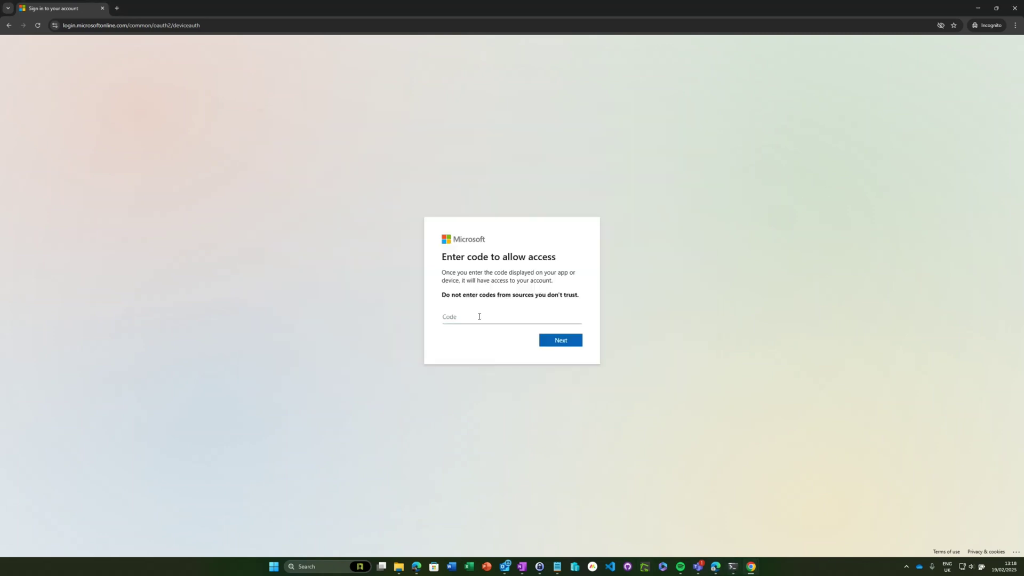
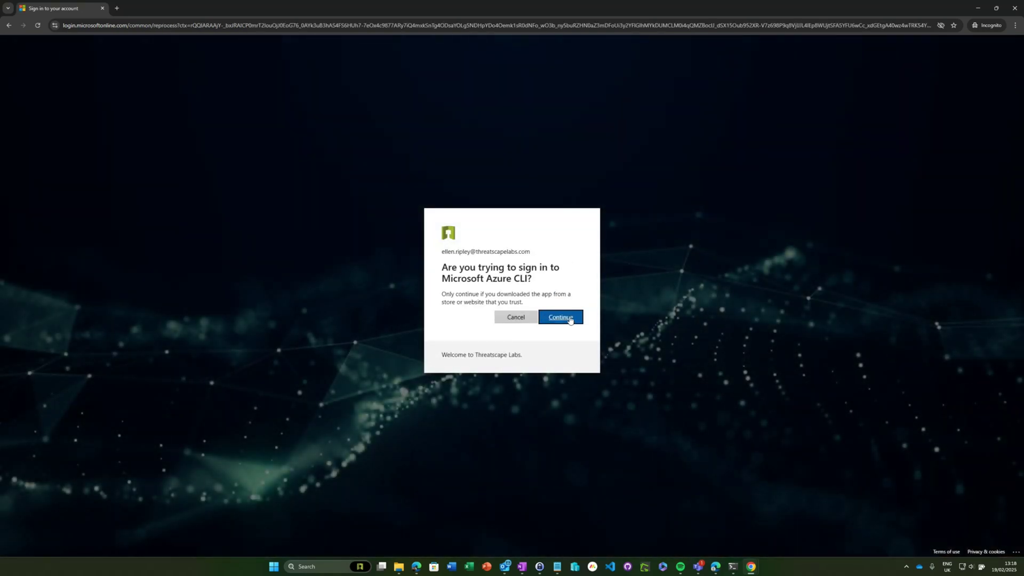
Approve the Microsoft Azure CLI sign-in prompt to complete the device code sign-in.
left_click(569, 318)
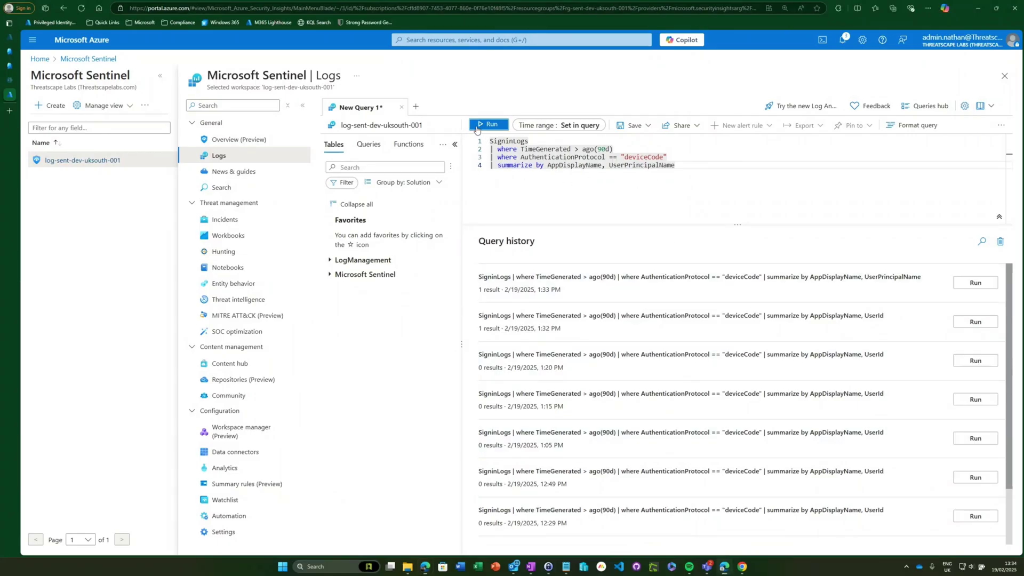
Run the SigninLogs deviceCode query and expand the single Microsoft Azure CLI result row.
key("shift+Return")
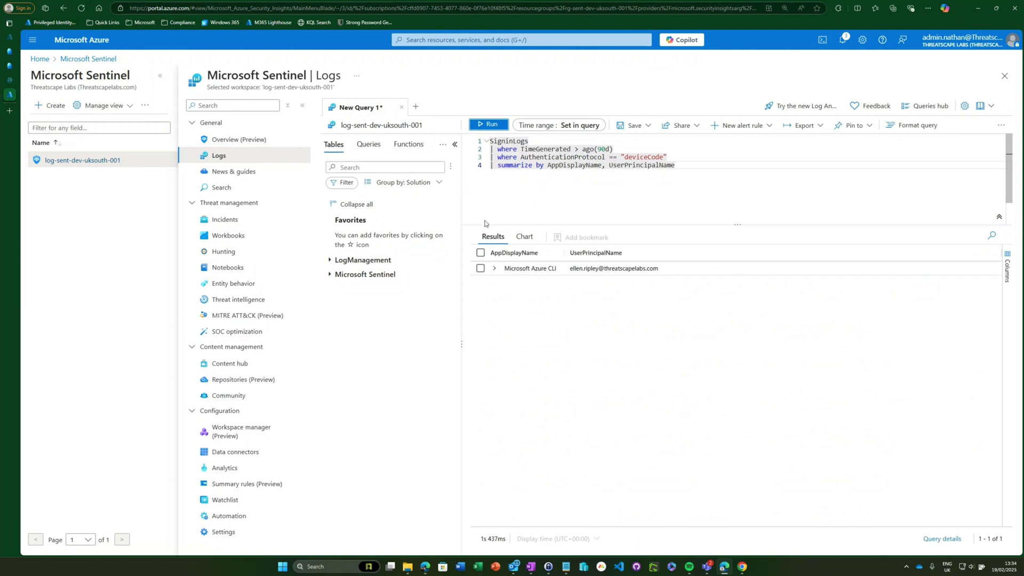
left_click(494, 268)
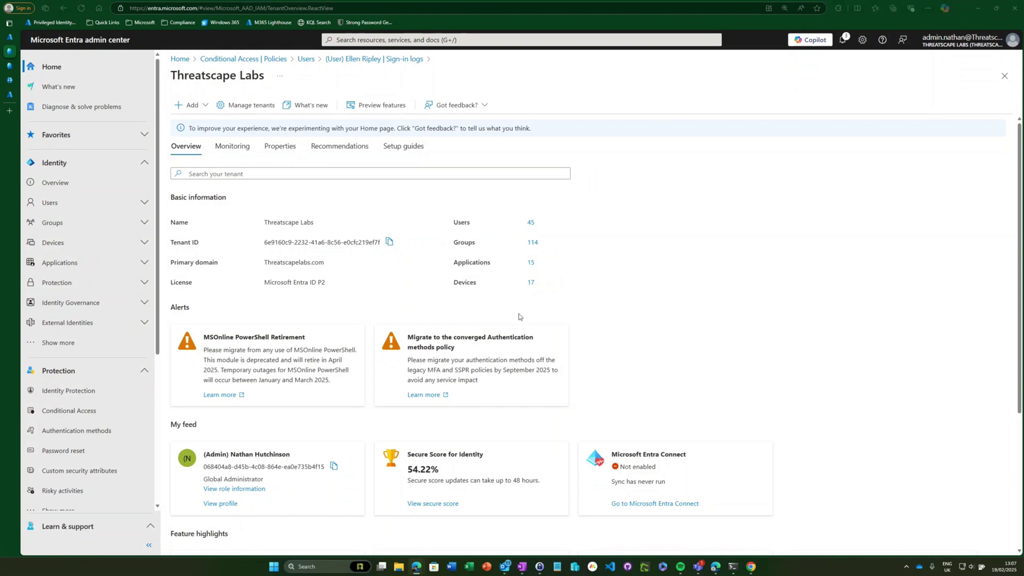
Start a new Conditional Access policy named 'Restrict device code flow'.
left_click(147, 284)
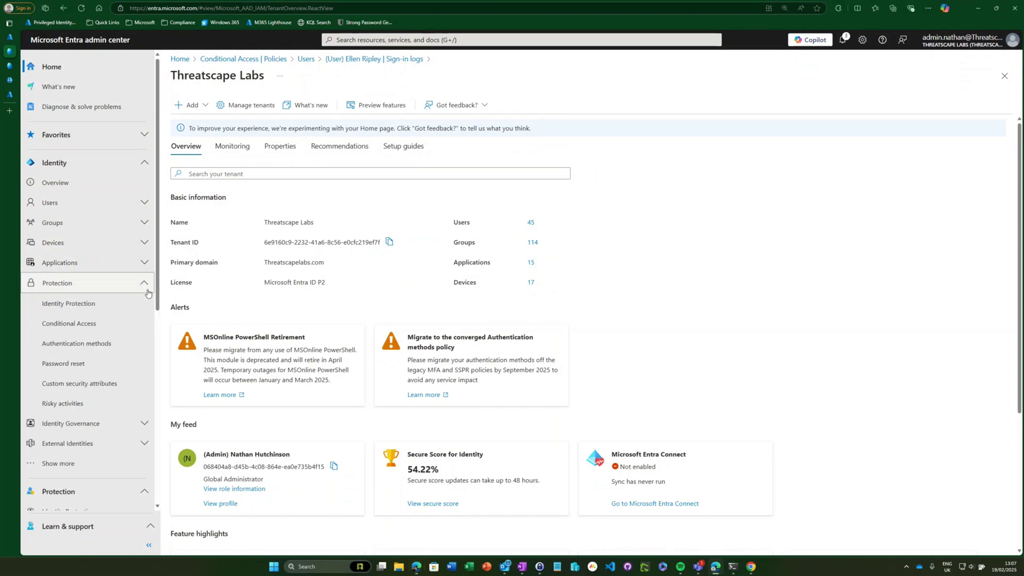
left_click(140, 323)
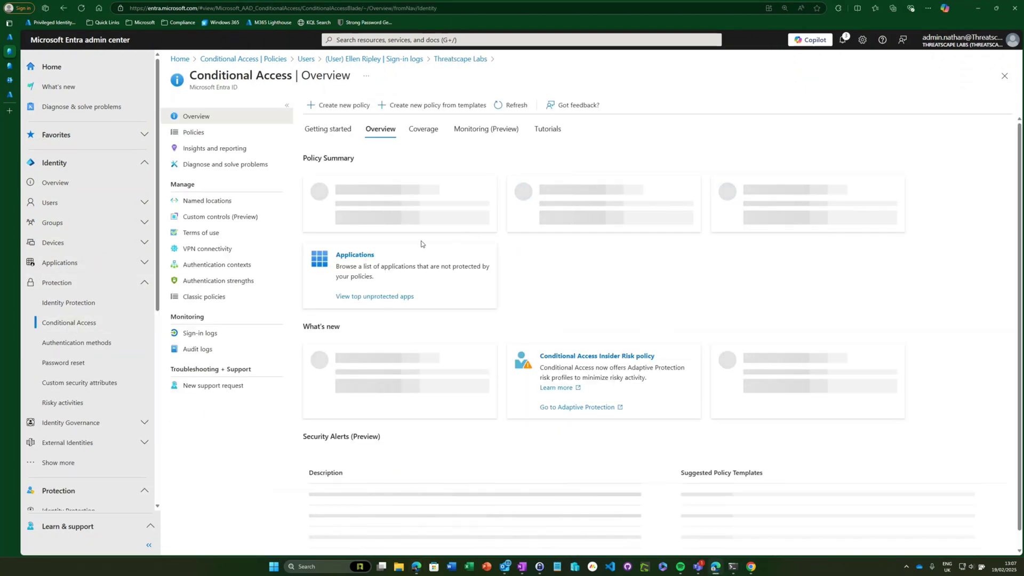
left_click(229, 134)
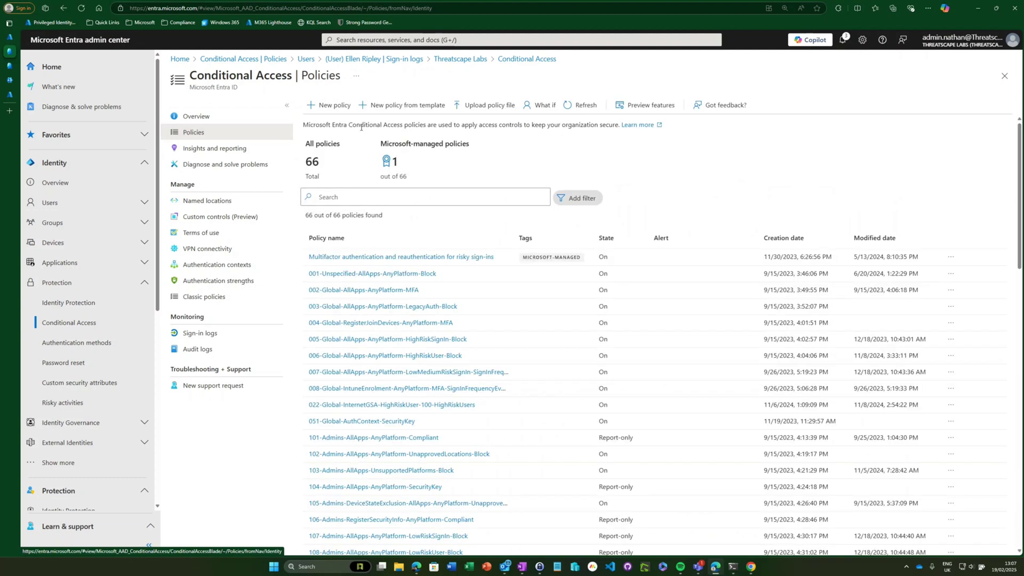
left_click(329, 105)
left_click(235, 169)
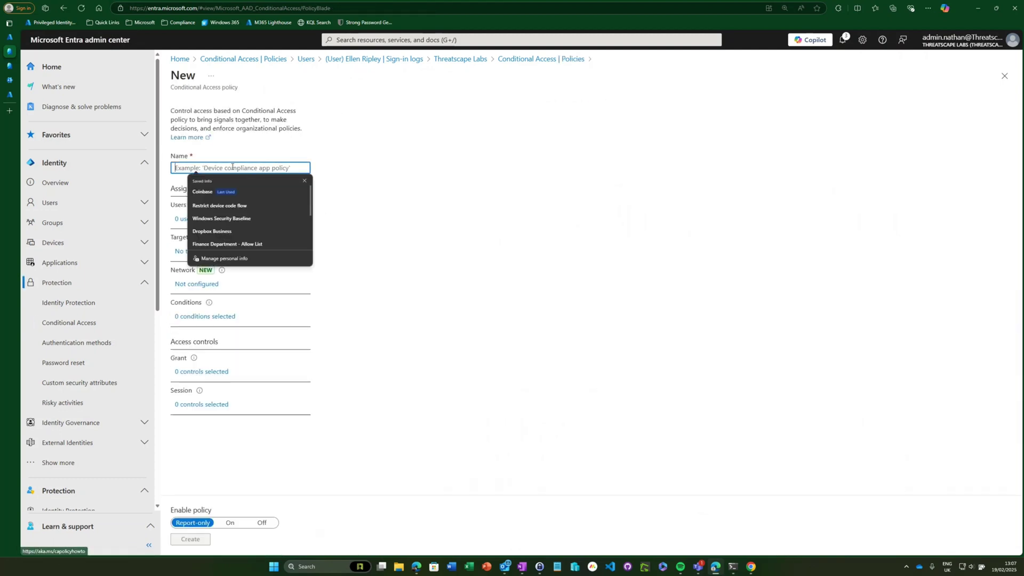
type("Restrict")
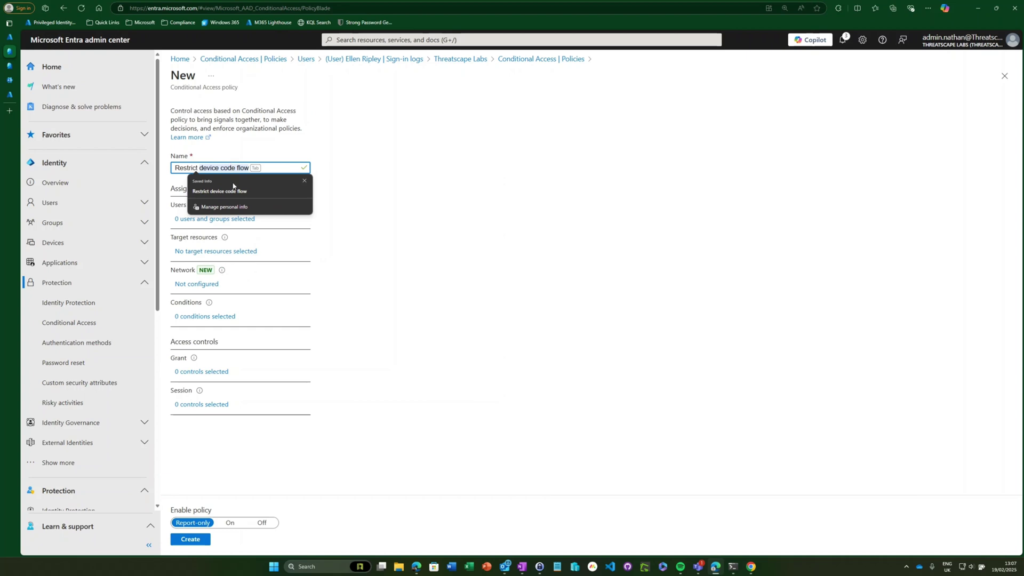
left_click(233, 190)
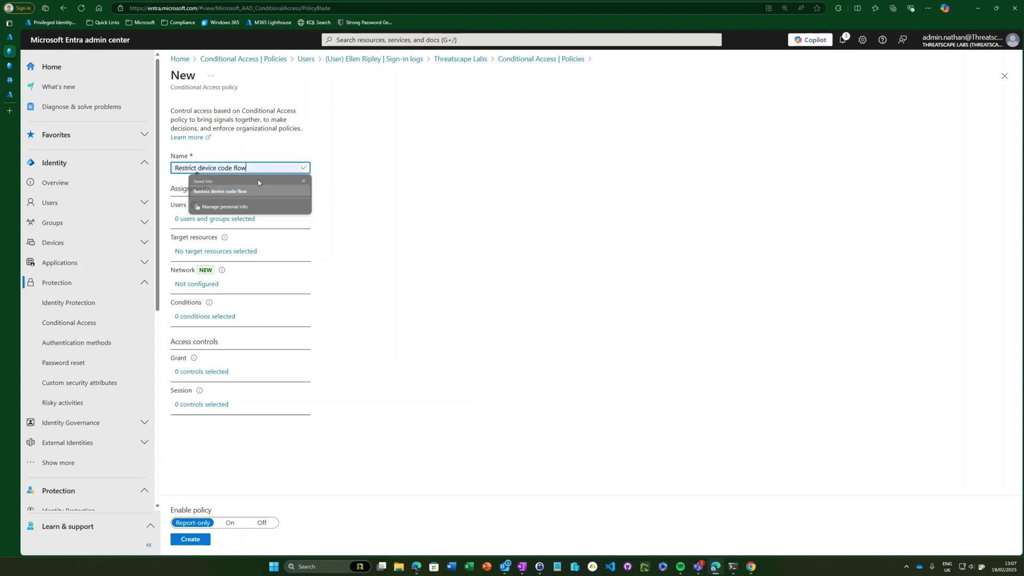
Apply the policy to All users and target All resources.
left_click(219, 223)
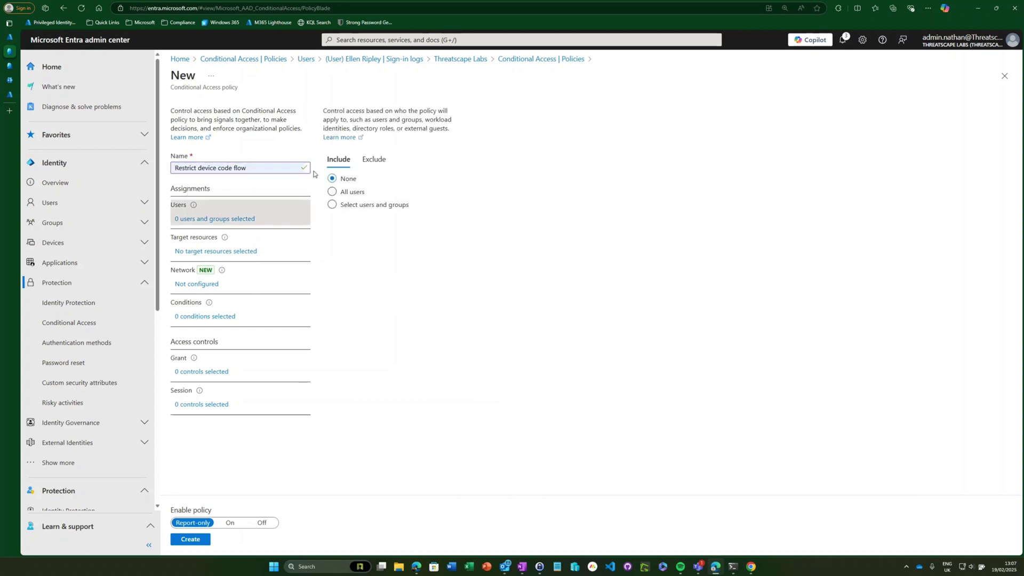
left_click(345, 197)
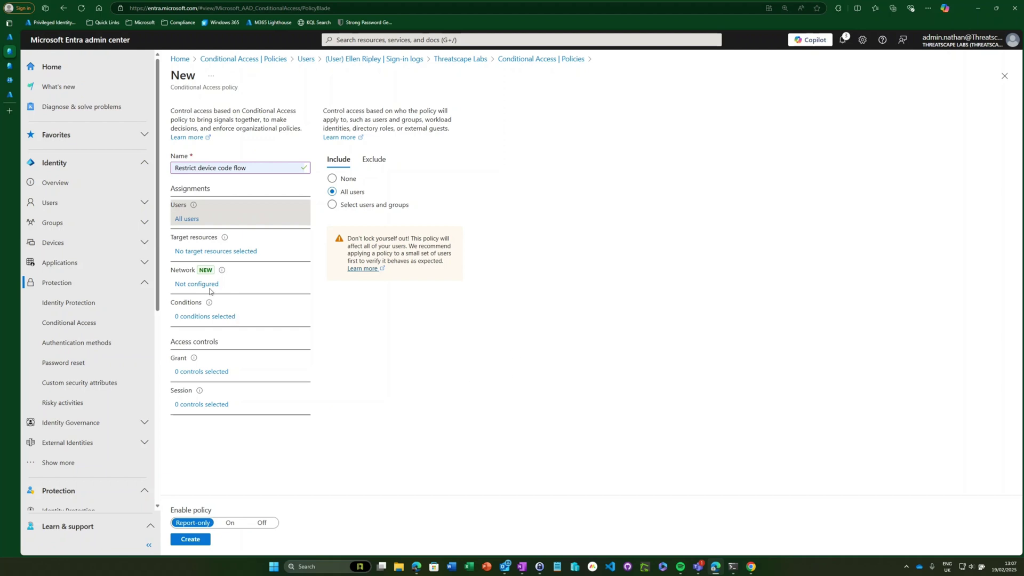
left_click(200, 252)
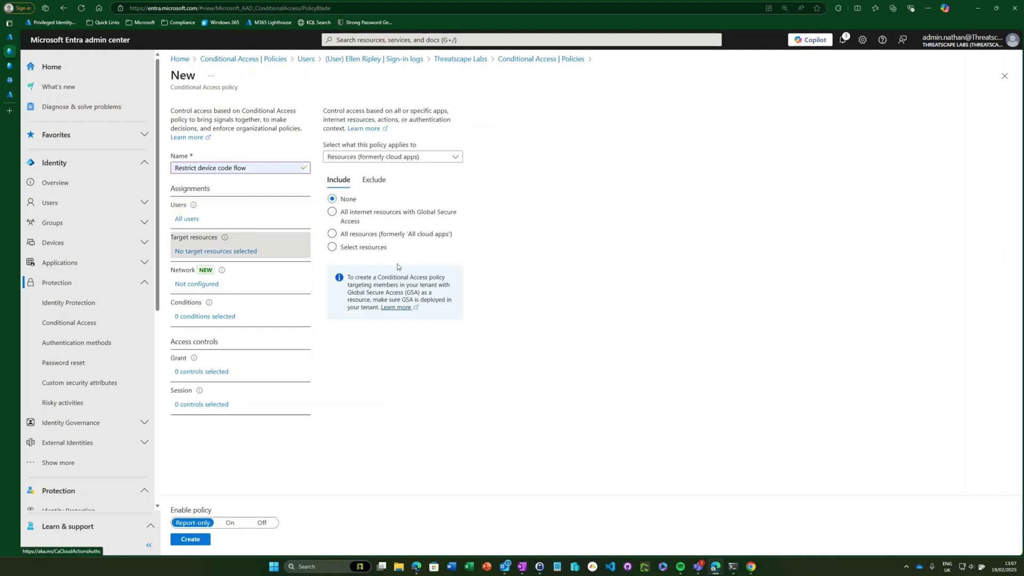
left_click(355, 235)
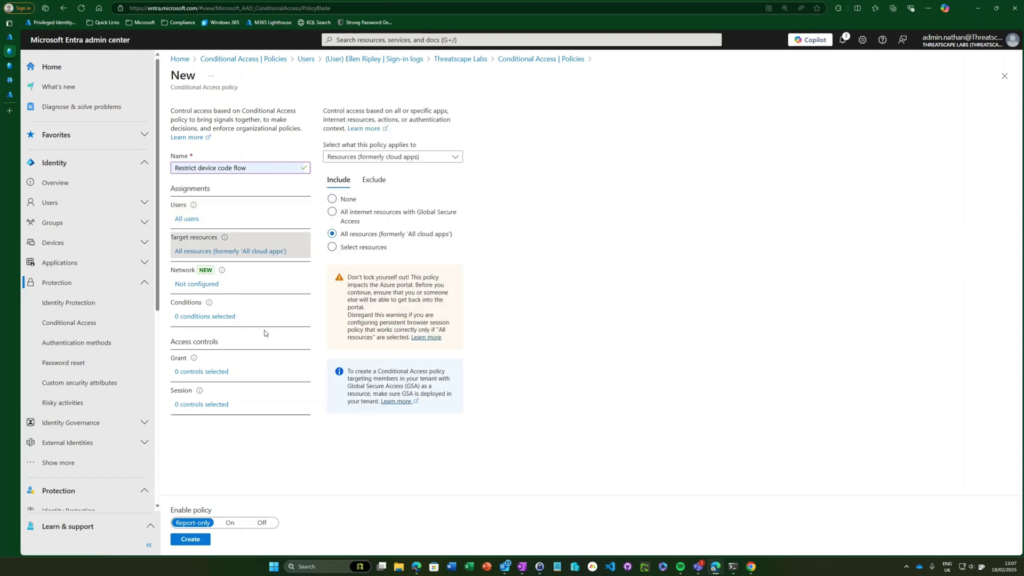
Add an Authentication flows condition including Device code flow and Authentication transfer.
left_click(205, 317)
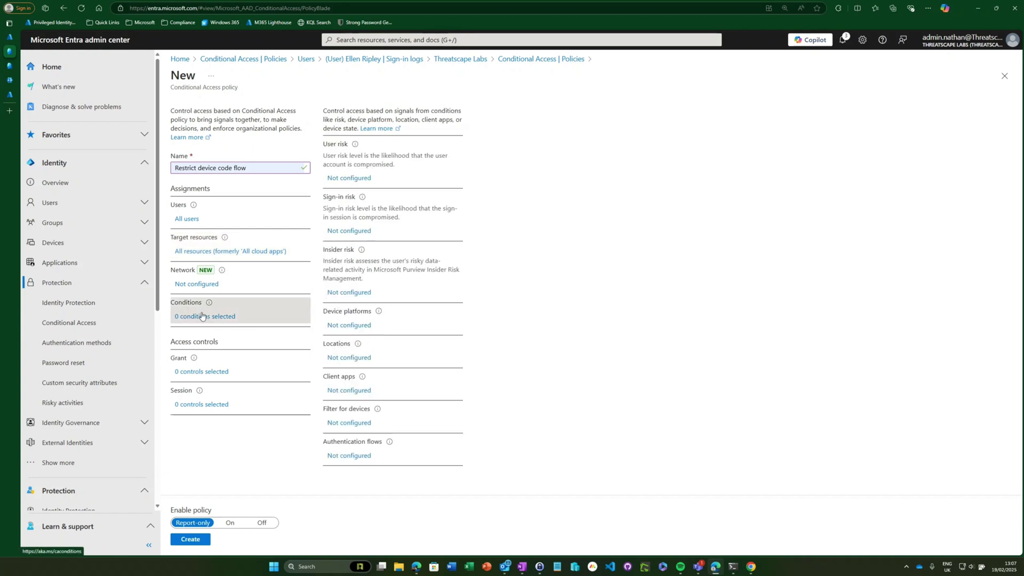
left_click(345, 462)
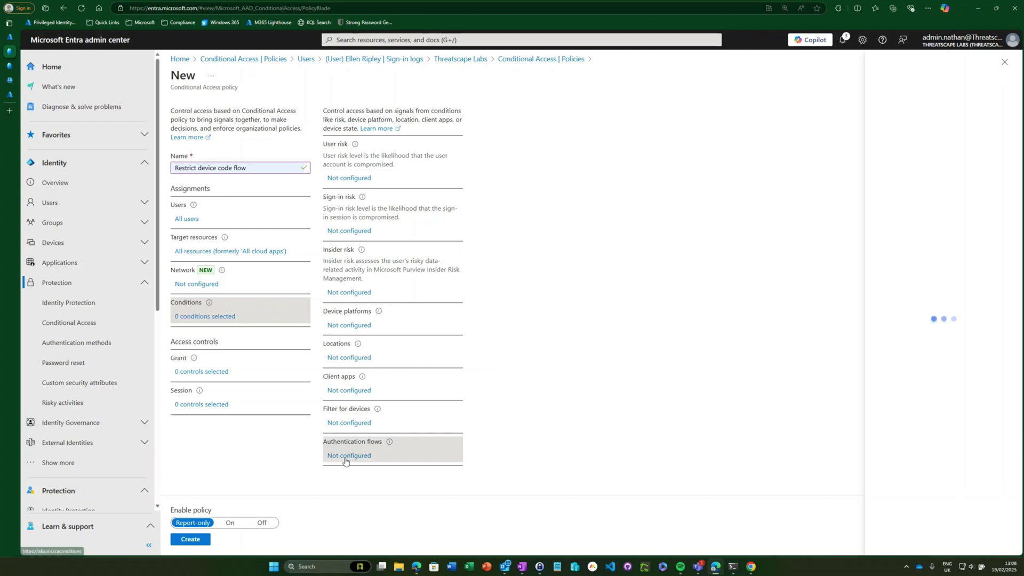
left_click(884, 151)
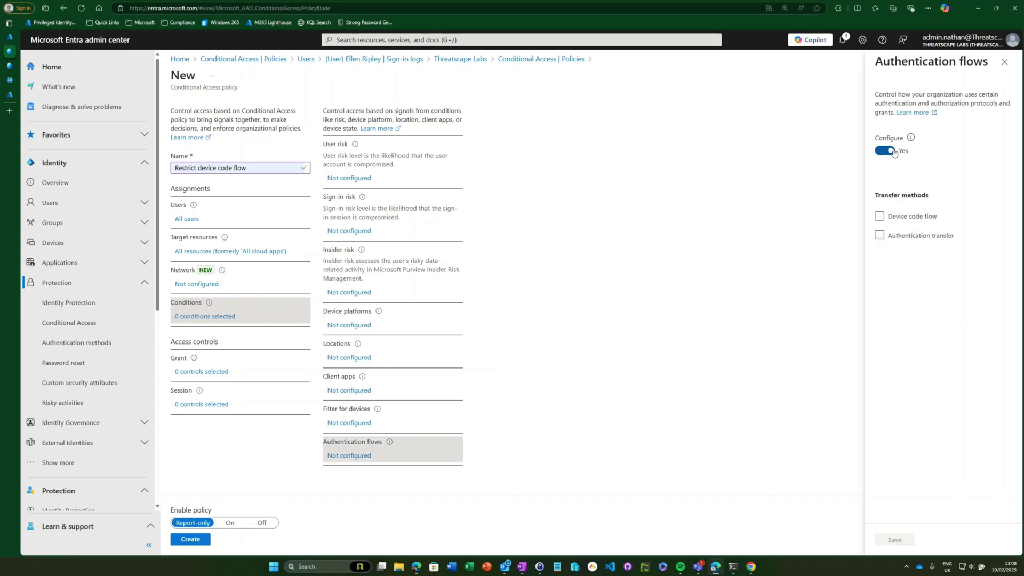
left_click(894, 220)
left_click(913, 220)
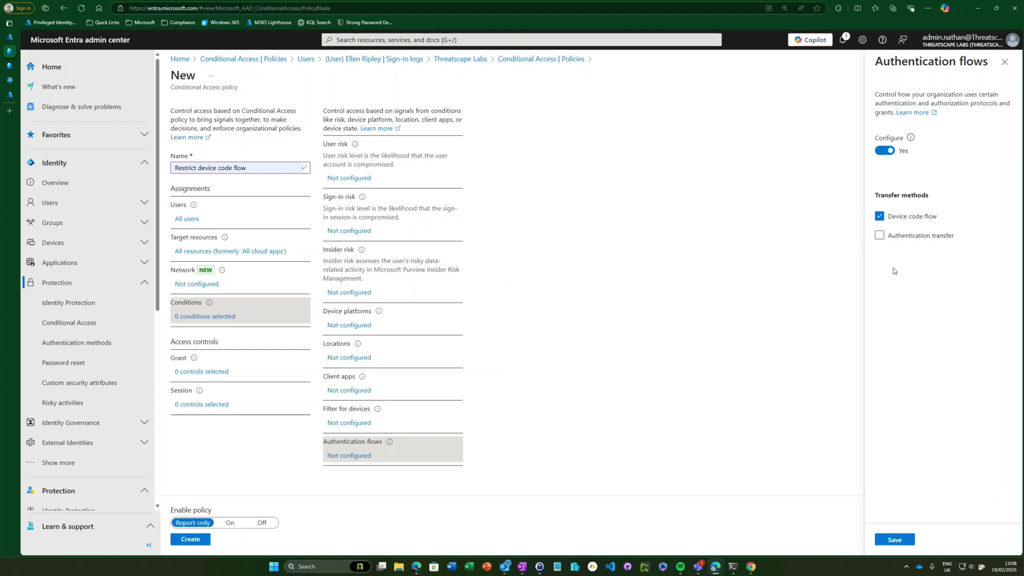
left_click(879, 237)
left_click(899, 543)
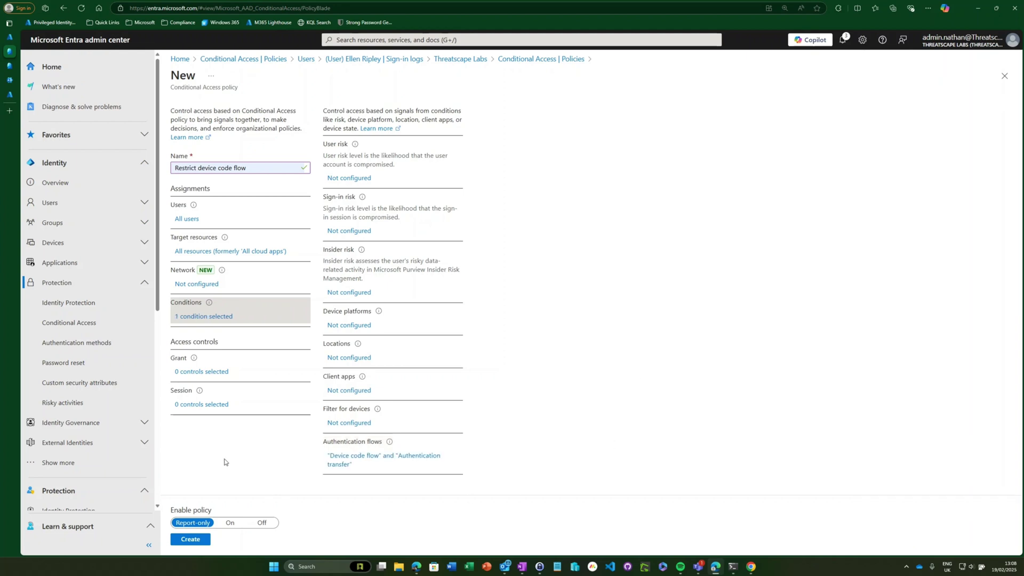
Set the grant control to Block access, switch the policy On, and create it.
left_click(192, 373)
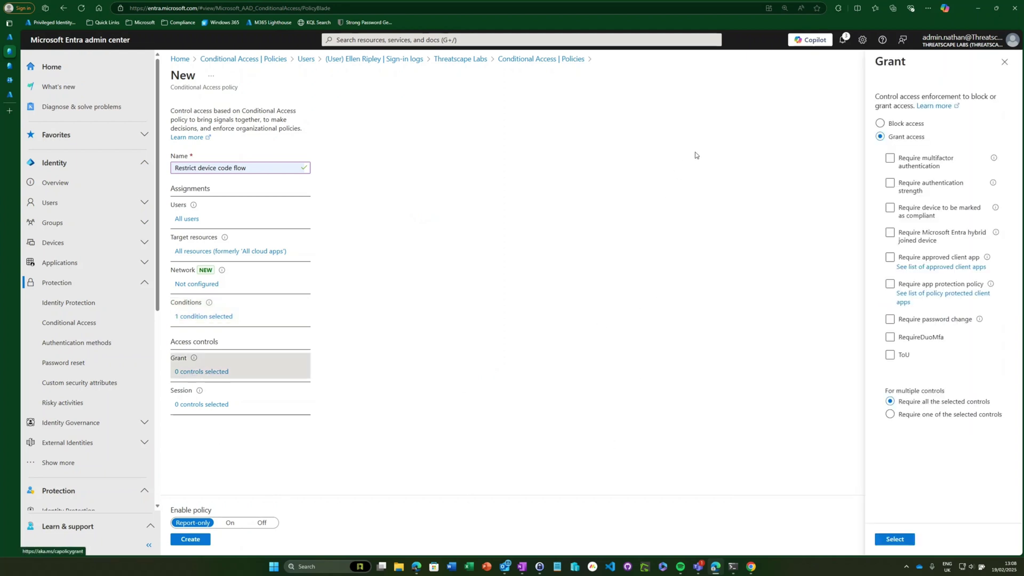
left_click(880, 124)
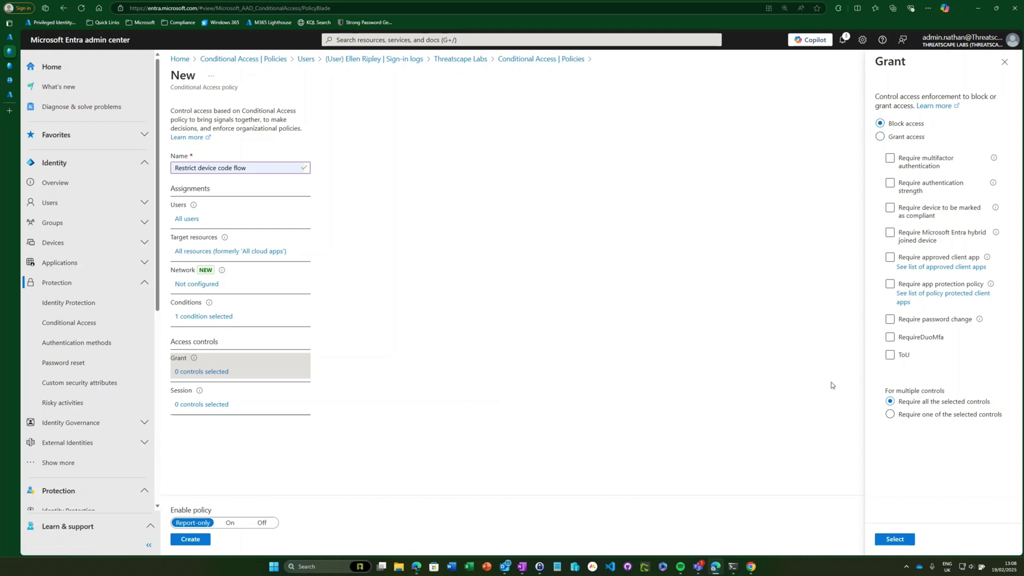
left_click(896, 544)
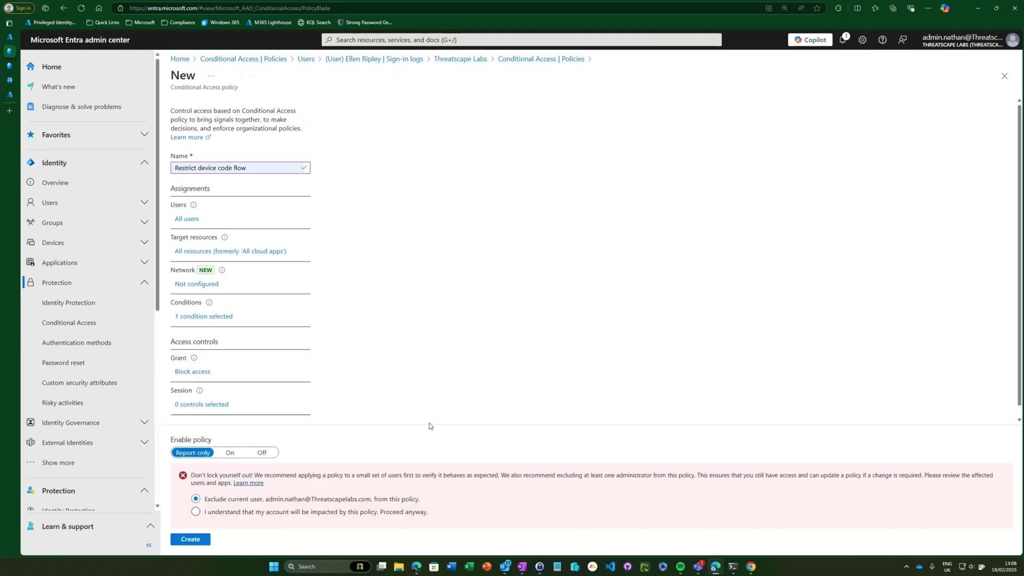
left_click(239, 455)
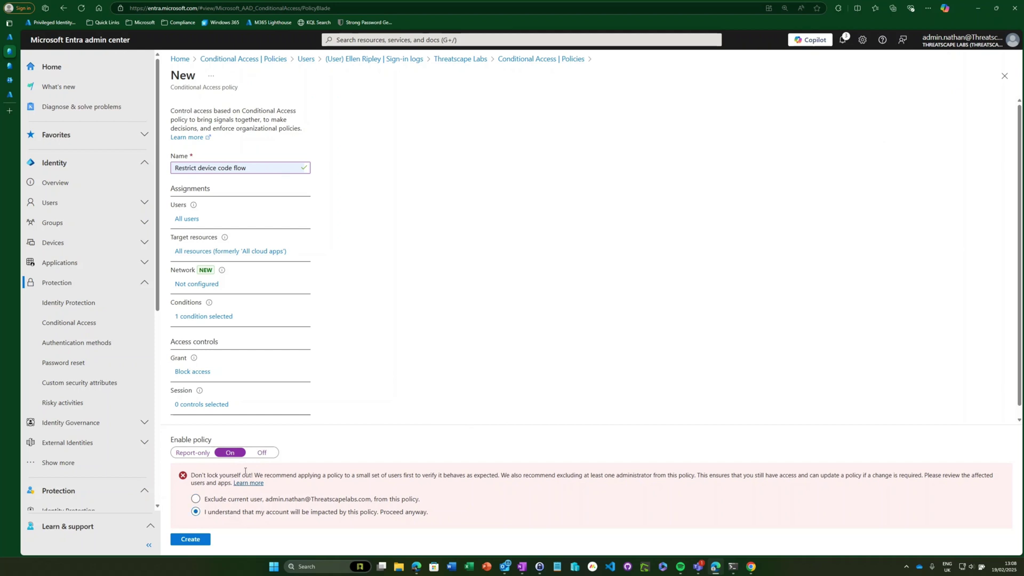
left_click(200, 540)
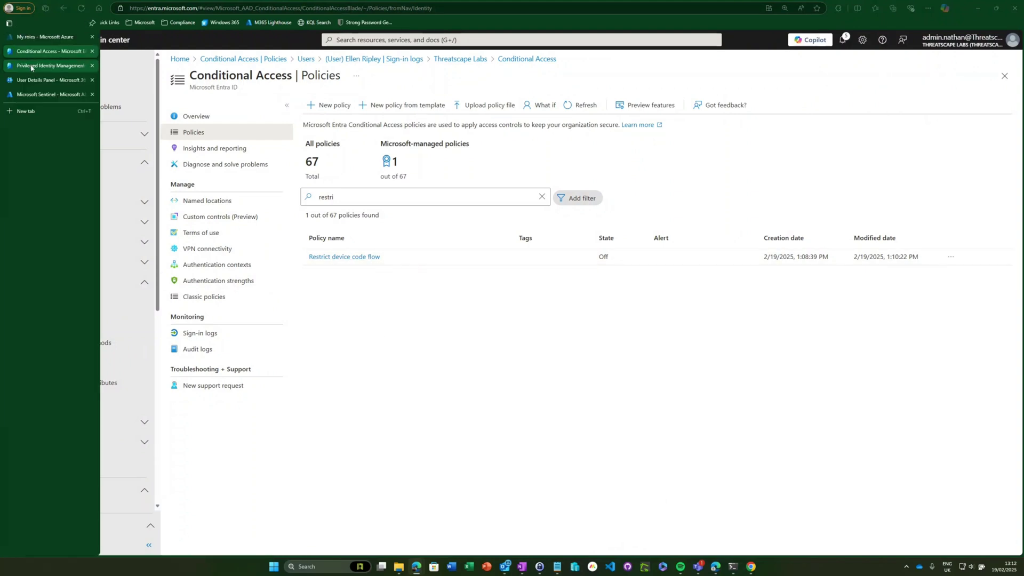
left_click(19, 66)
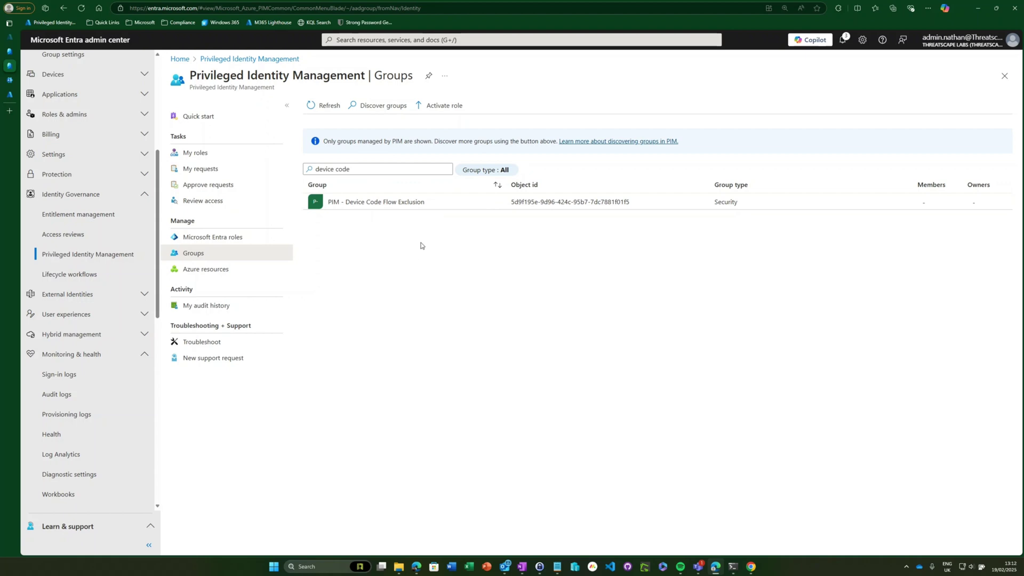
left_click(365, 206)
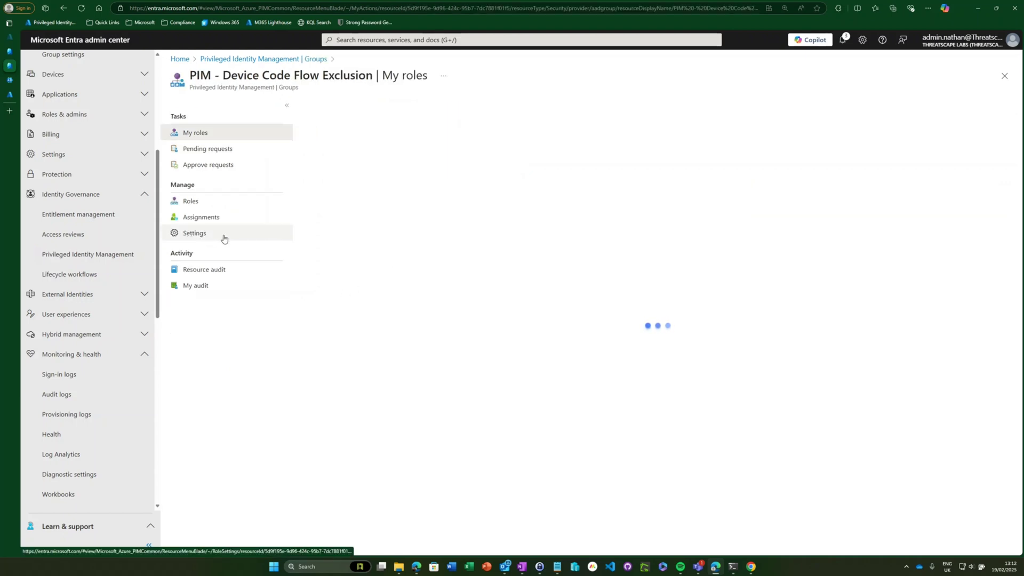
left_click(194, 235)
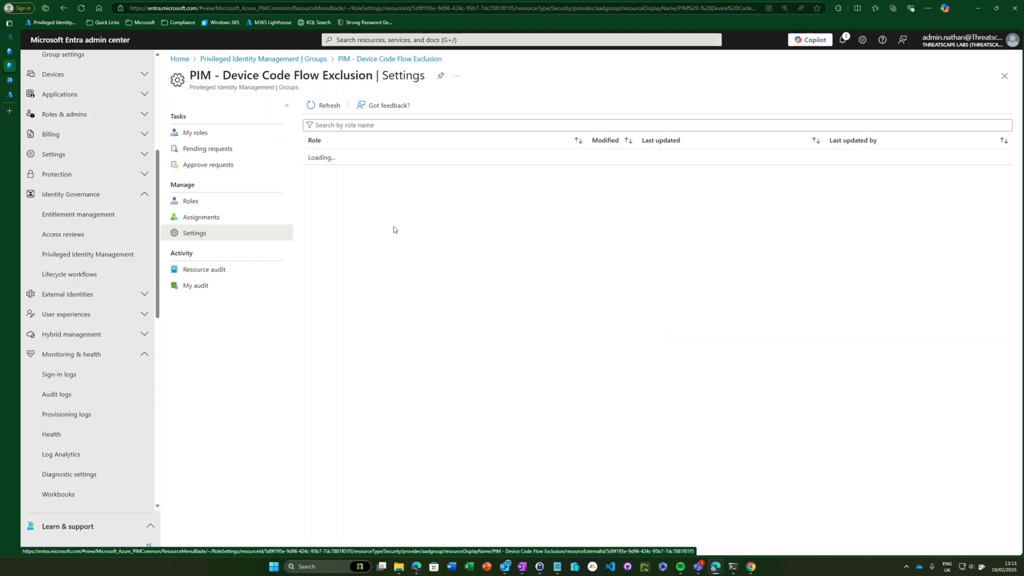
left_click(353, 159)
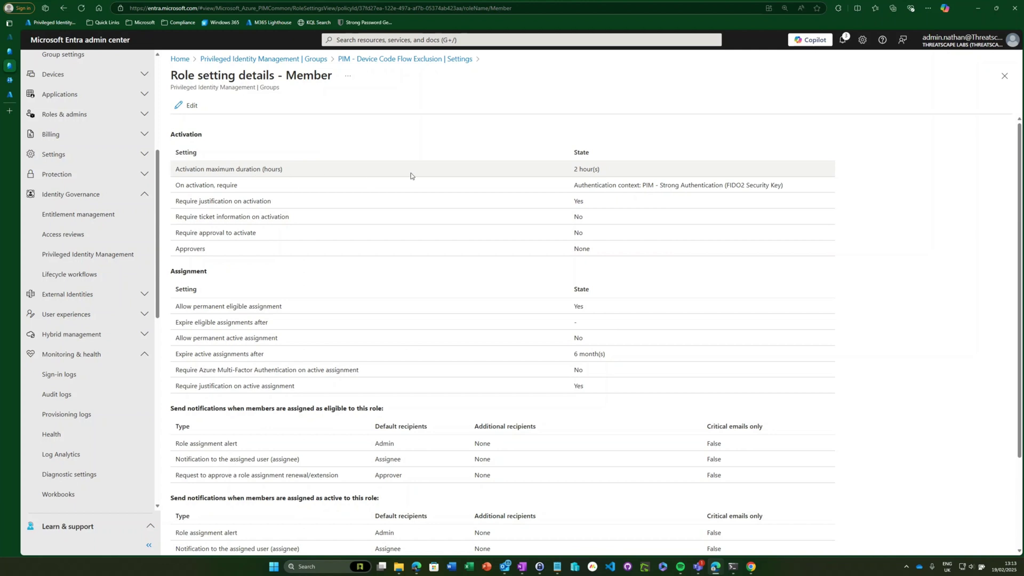
double_click(576, 169)
left_click_drag(580, 171, 591, 169)
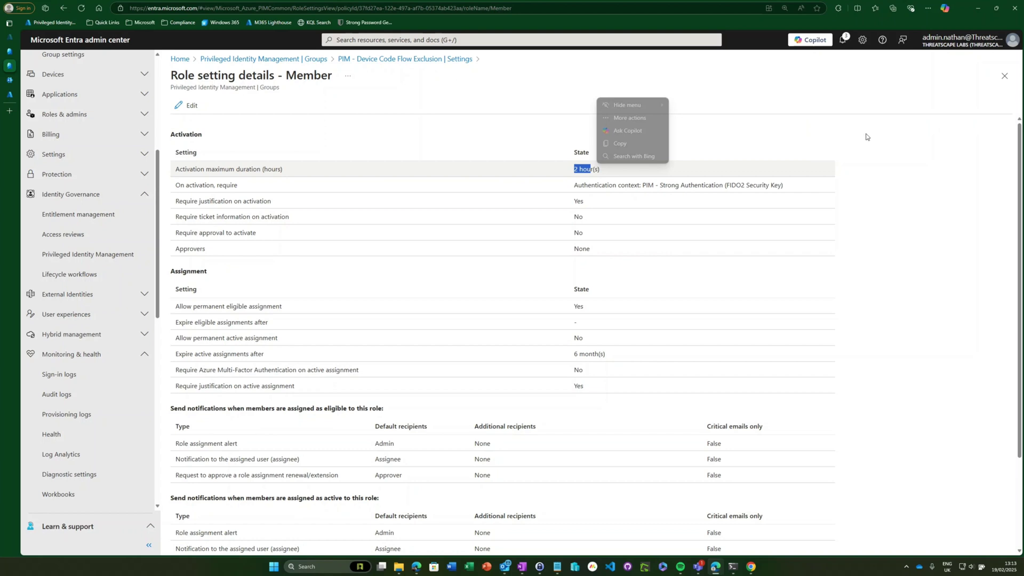
left_click(902, 170)
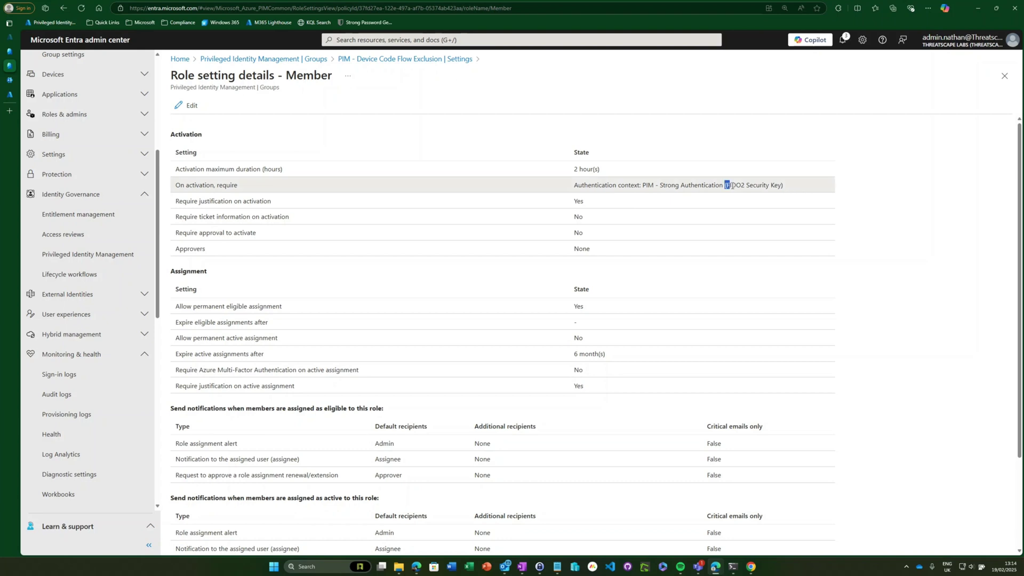
left_click_drag(725, 186, 784, 187)
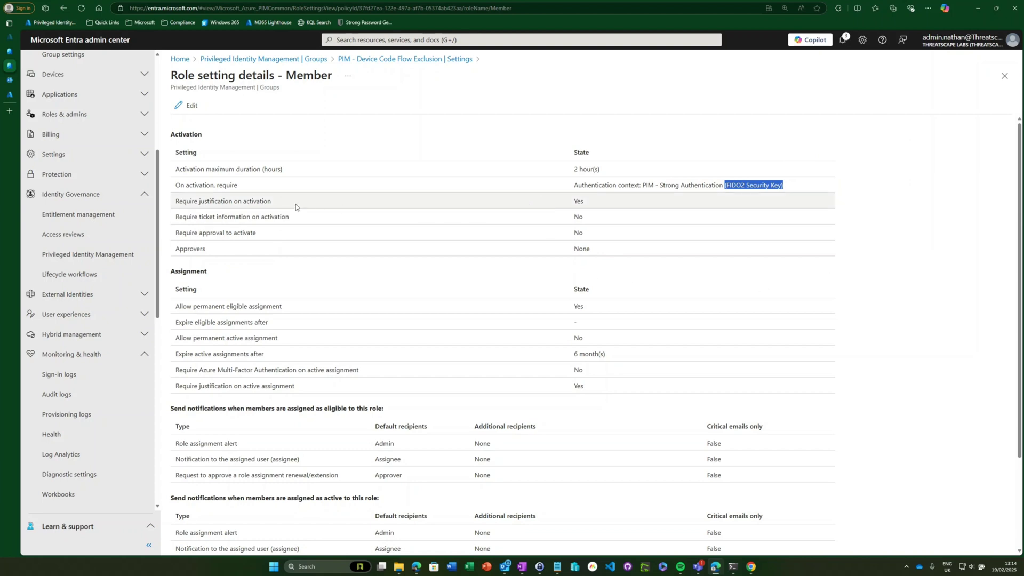
left_click(875, 208)
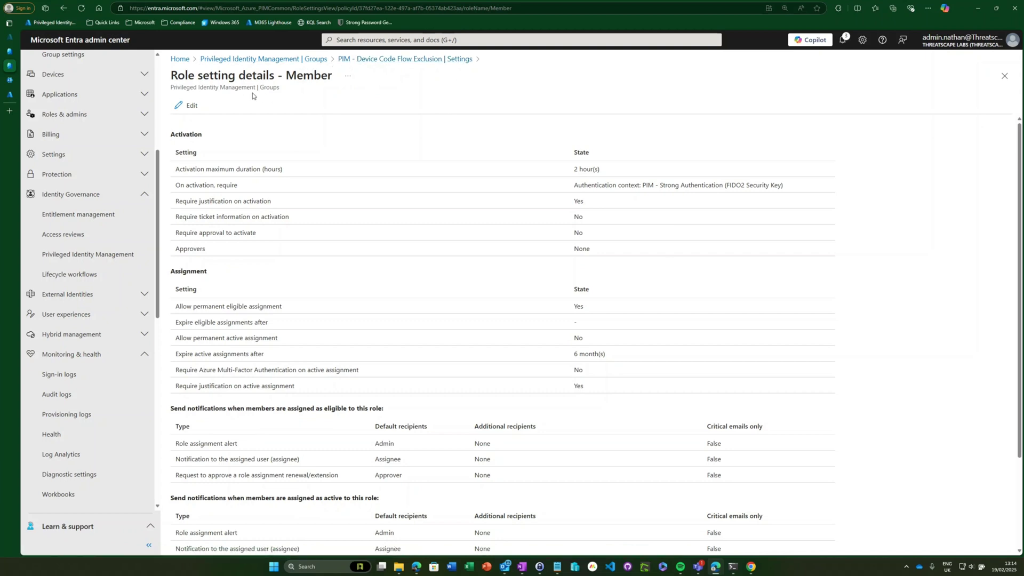
left_click(9, 51)
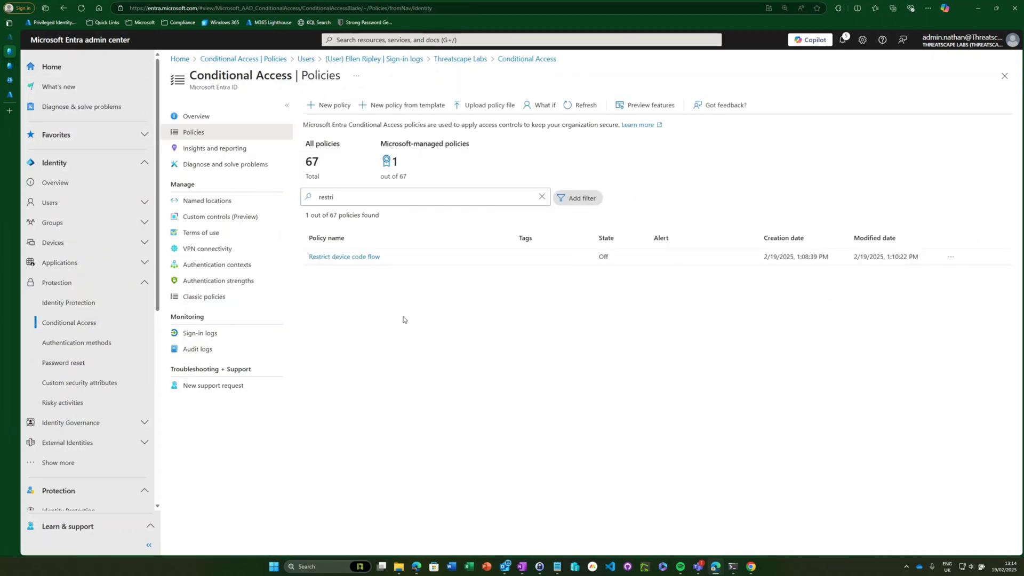
Exclude the 'PIM - Device Code Flow Exclusion' group, acknowledge the lock-out warning, and save.
left_click(335, 259)
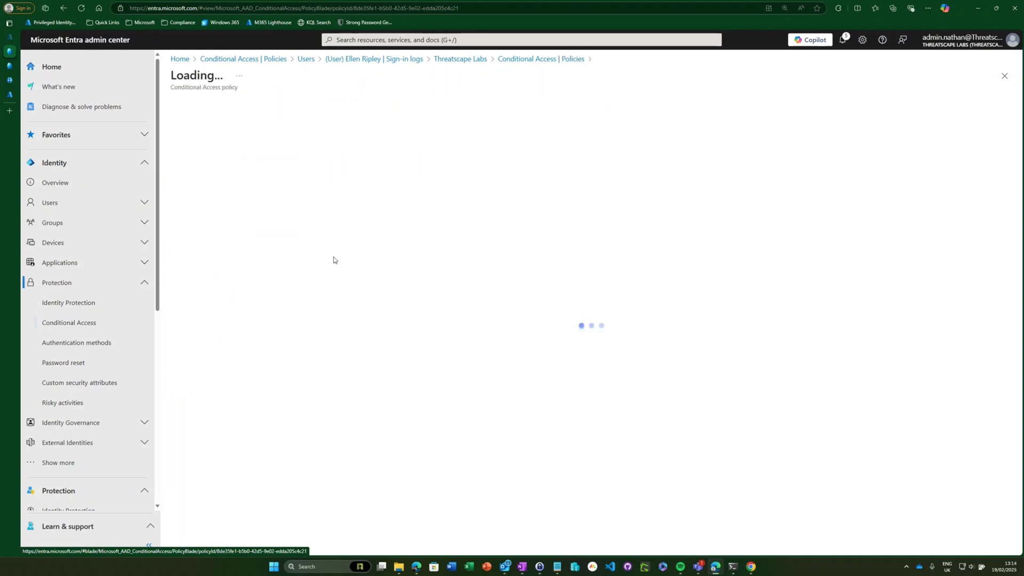
left_click(182, 238)
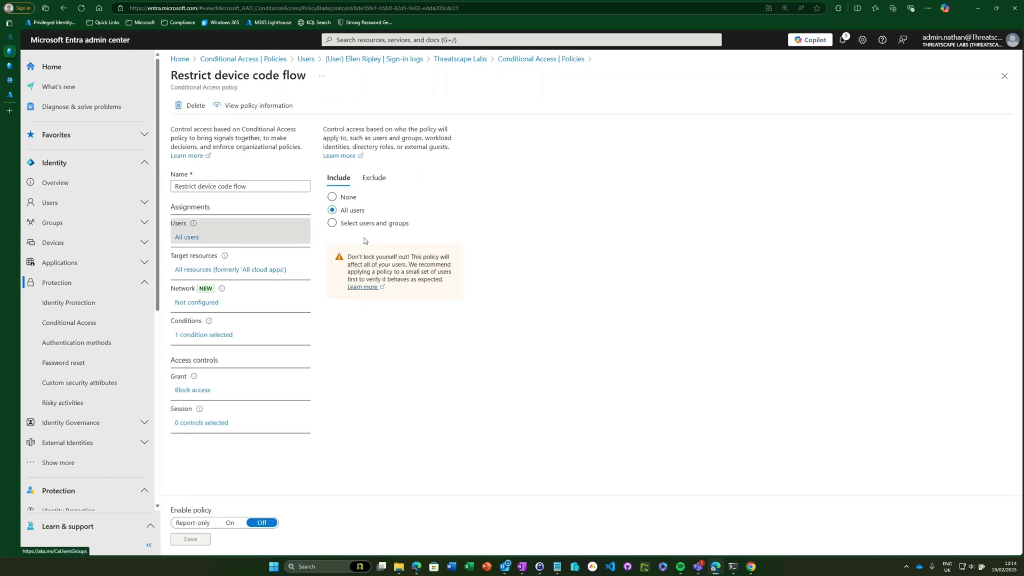
left_click(374, 178)
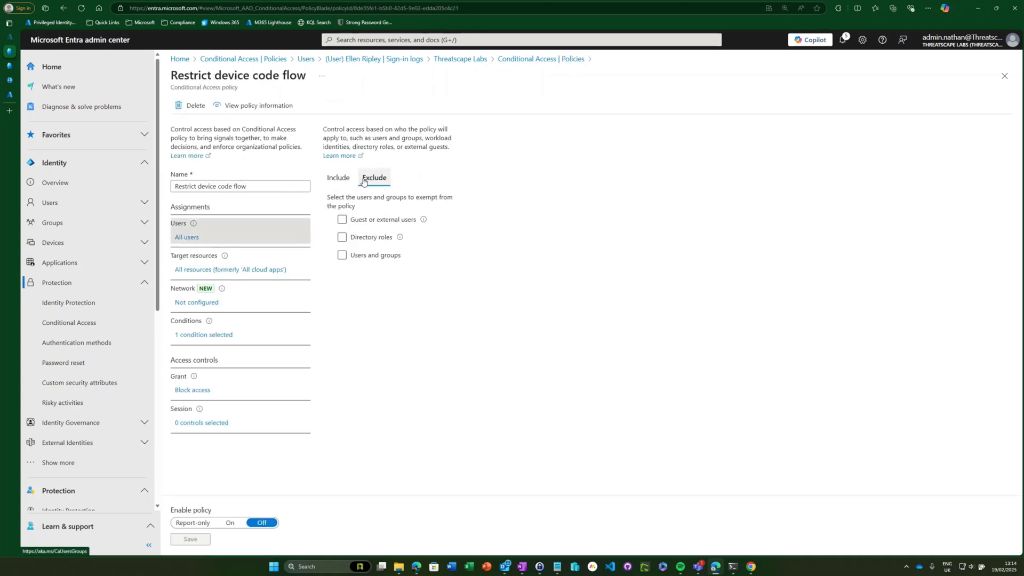
left_click(367, 260)
left_click(540, 140)
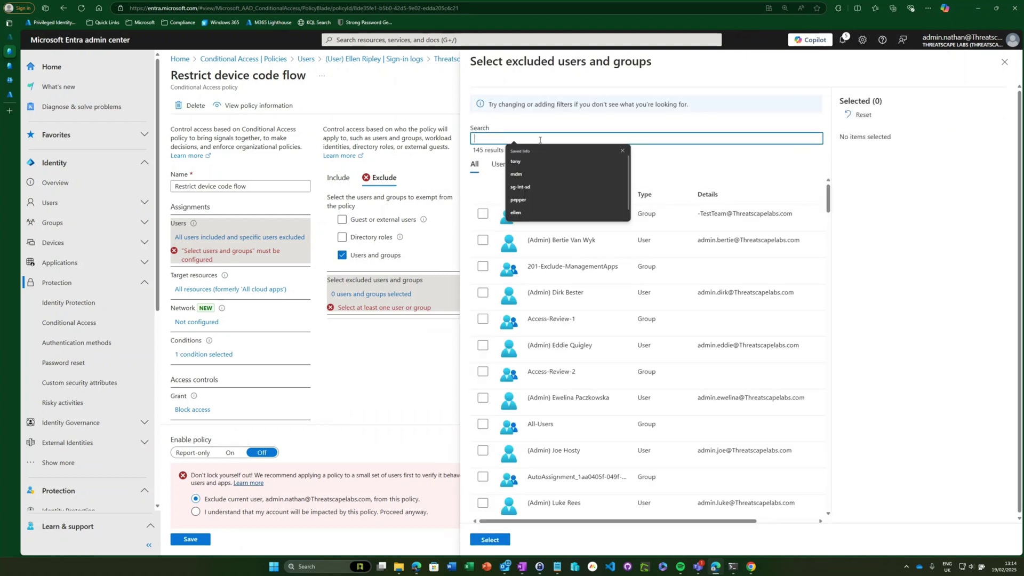
type("pim")
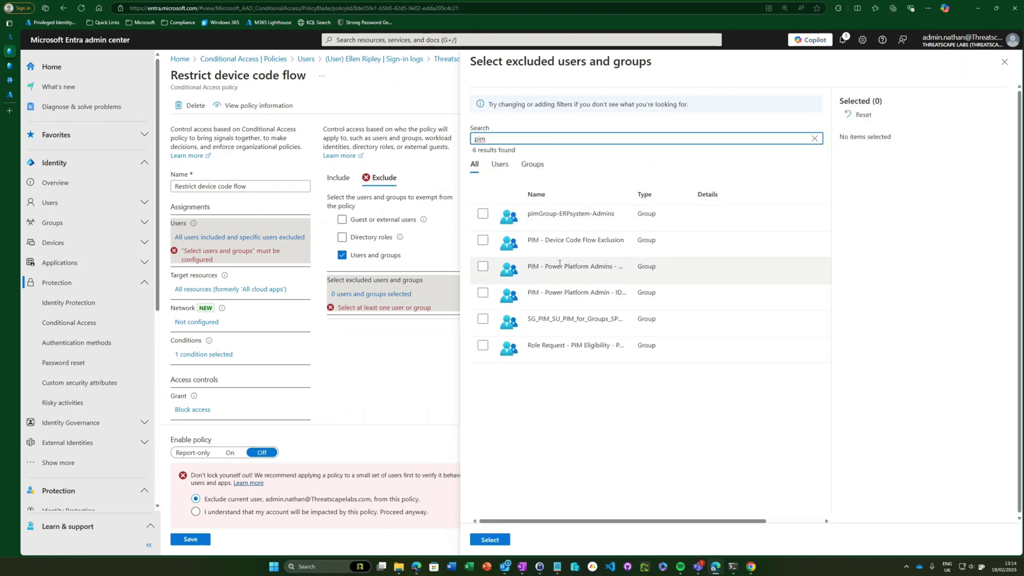
left_click(482, 240)
left_click(490, 540)
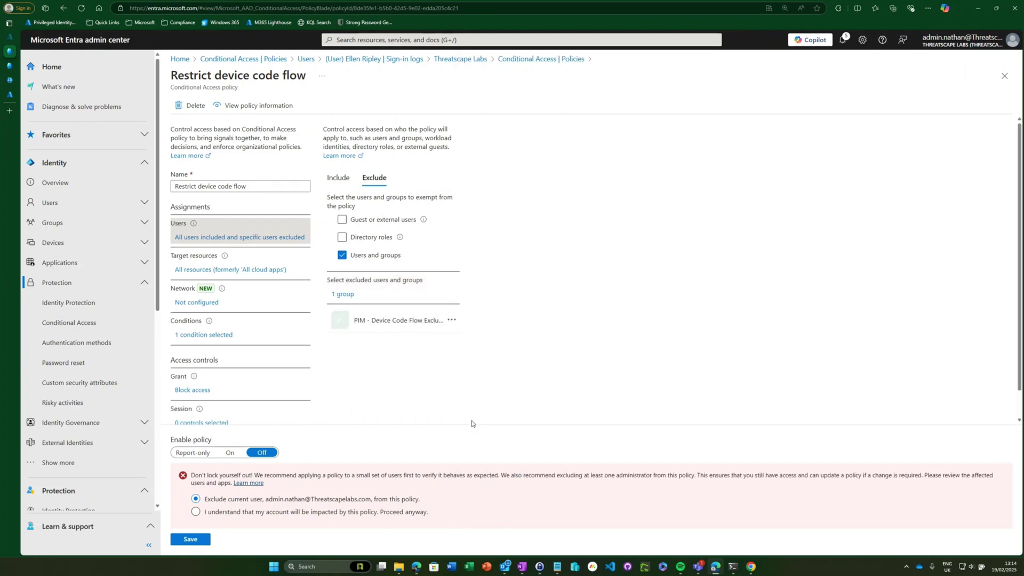
left_click(273, 513)
left_click(198, 540)
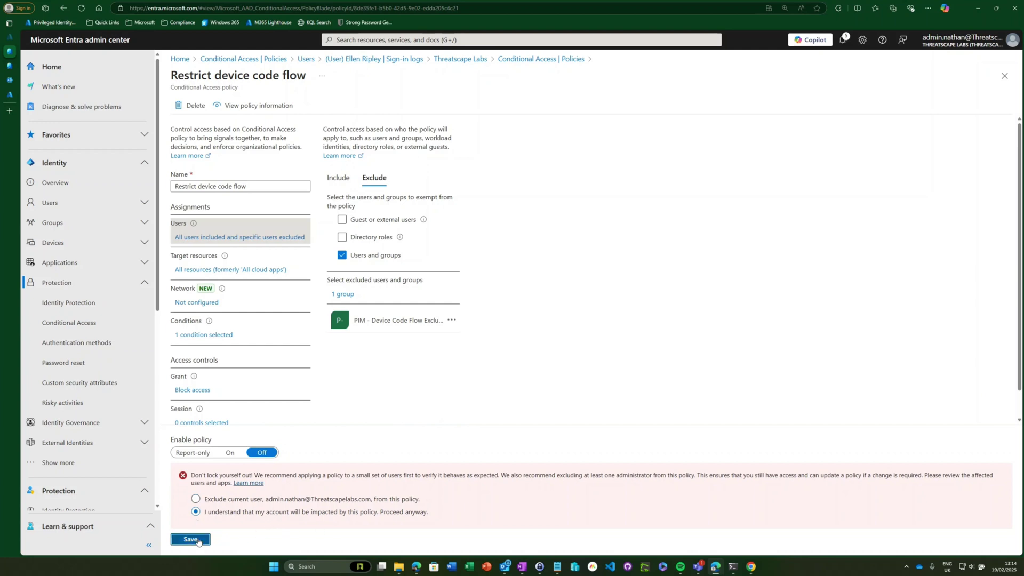